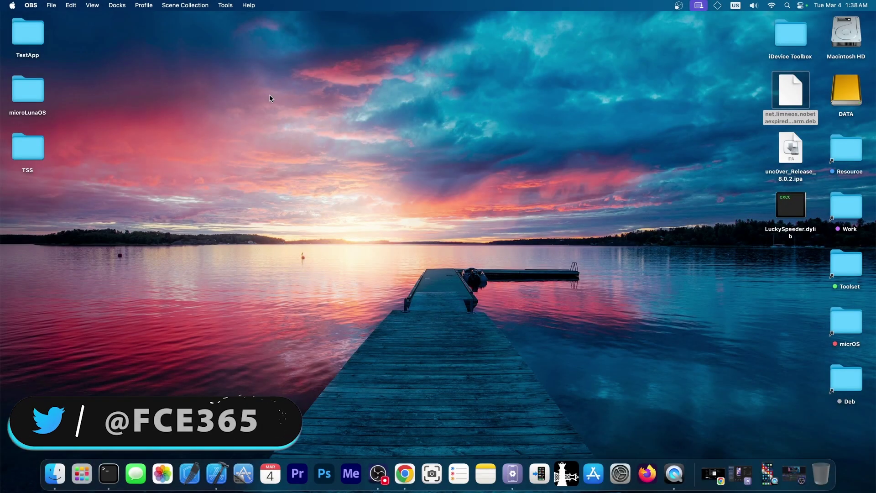
- Restore the iDevice Toolbox window from the Dock to show the iPhone's iOS 16.6 Device Overview
{"action": "left_click", "coordinate": [482, 169]}
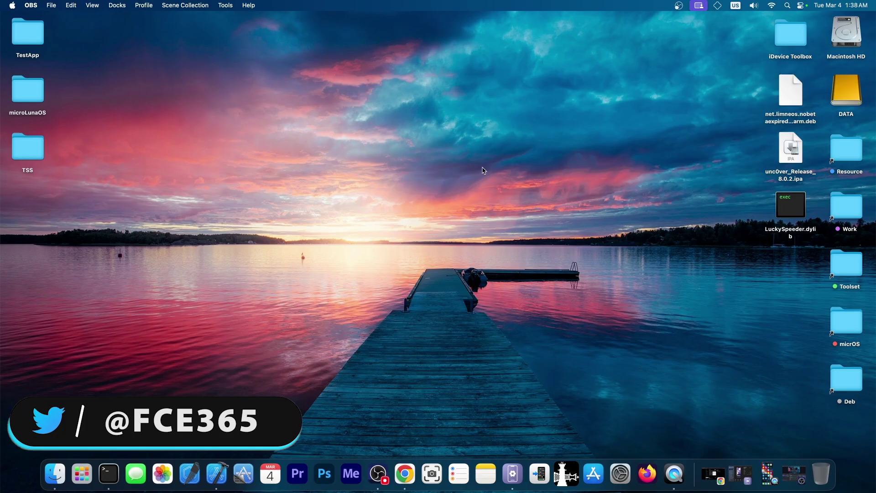
{"action": "left_click", "coordinate": [740, 474]}
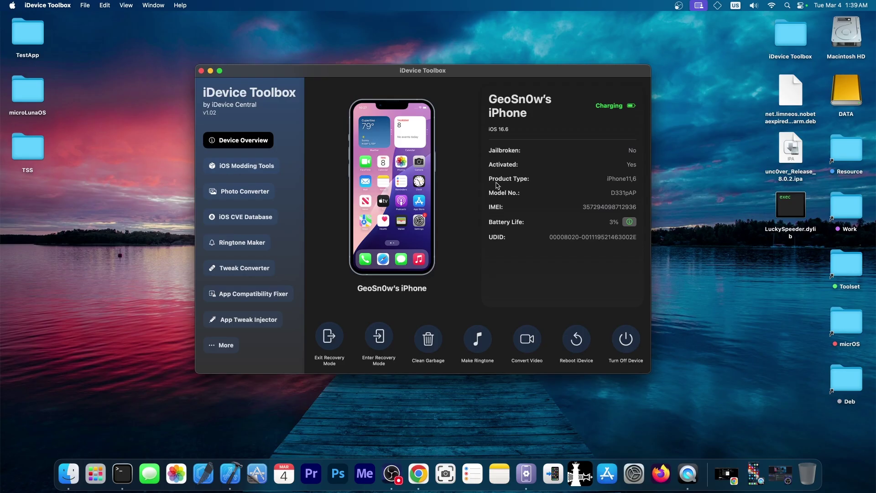
- View the Tweak Converter page, then the App Tweak Injector page, and bring Chrome forward
{"action": "left_click", "coordinate": [263, 272]}
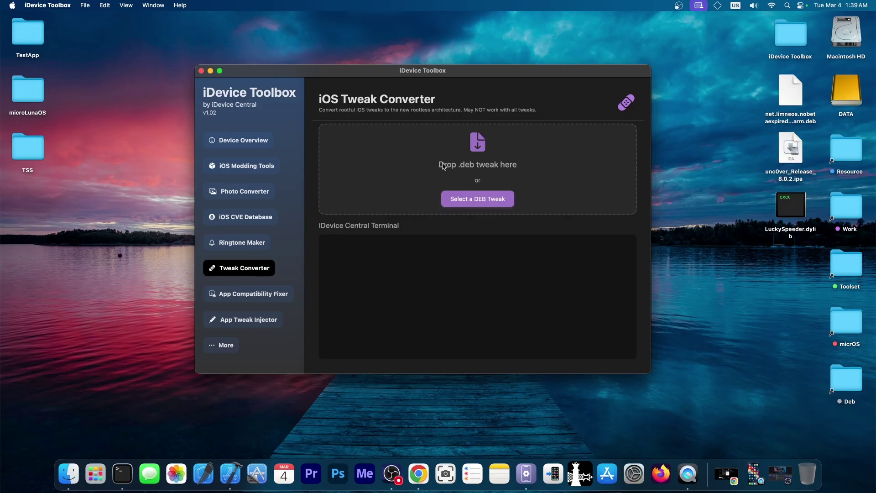
{"action": "left_click", "coordinate": [269, 319]}
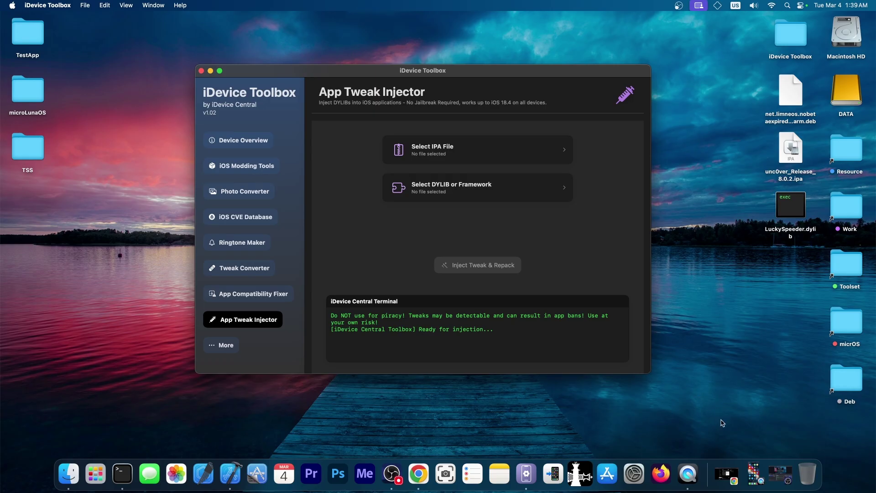
{"action": "left_click", "coordinate": [725, 472]}
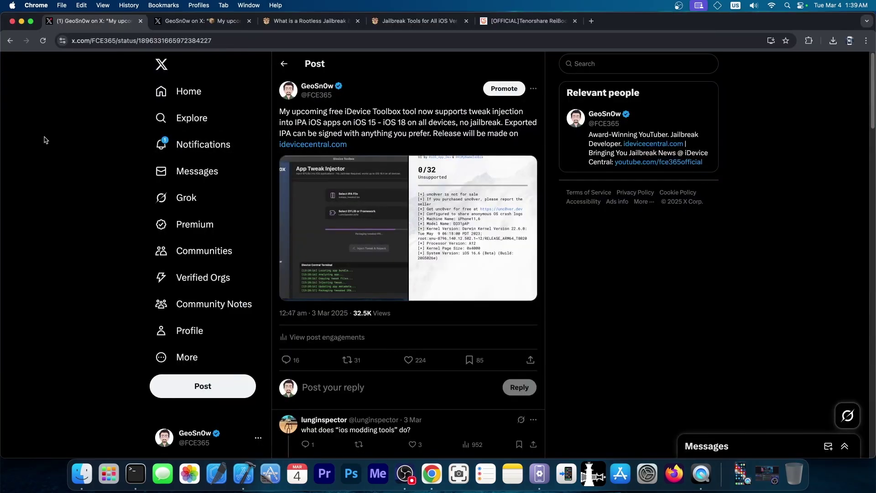
- Switch through the X post tabs to the 'What is a Rootless Jailbreak' article and read it
{"action": "left_click", "coordinate": [231, 21]}
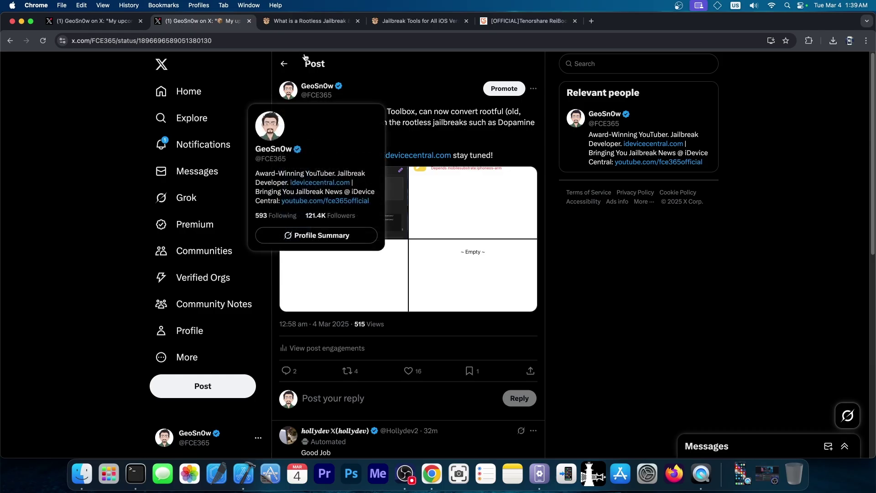
{"action": "left_click", "coordinate": [310, 21]}
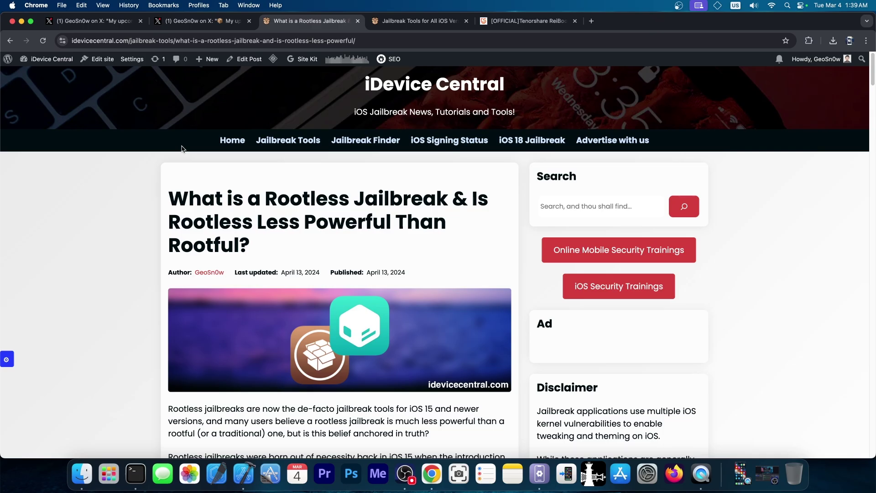
{"action": "scroll", "coordinate": [288, 192], "scroll_direction": "down", "scroll_amount": 10}
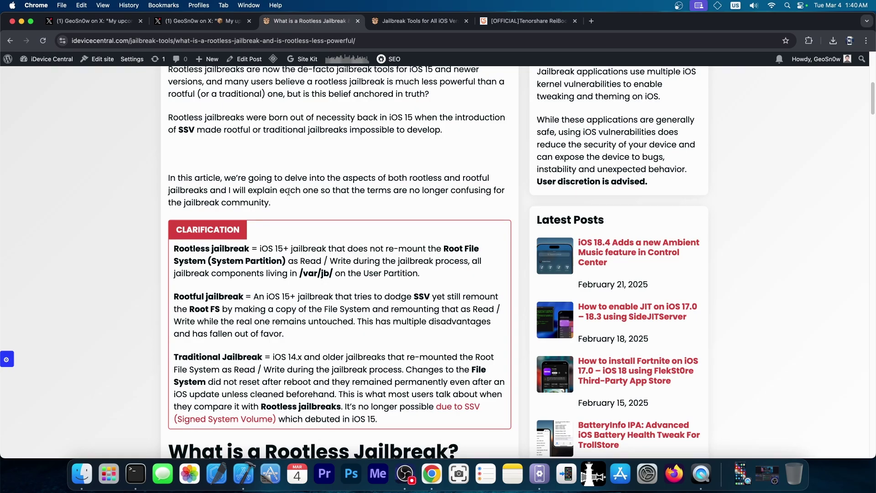
{"action": "scroll", "coordinate": [289, 191], "scroll_direction": "down", "scroll_amount": 2}
- Return iDevice Toolbox to the Tweak Converter, glance back at the article, then minimize Chrome
{"action": "left_click", "coordinate": [539, 473]}
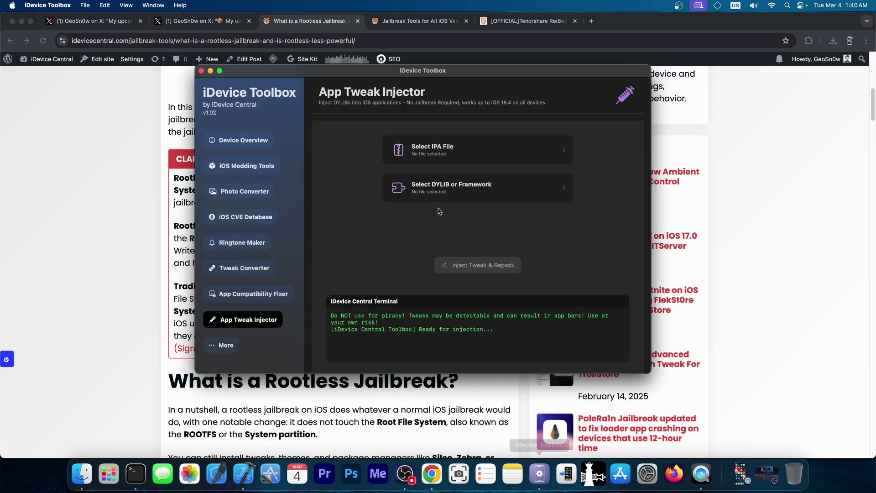
{"action": "left_click", "coordinate": [255, 272]}
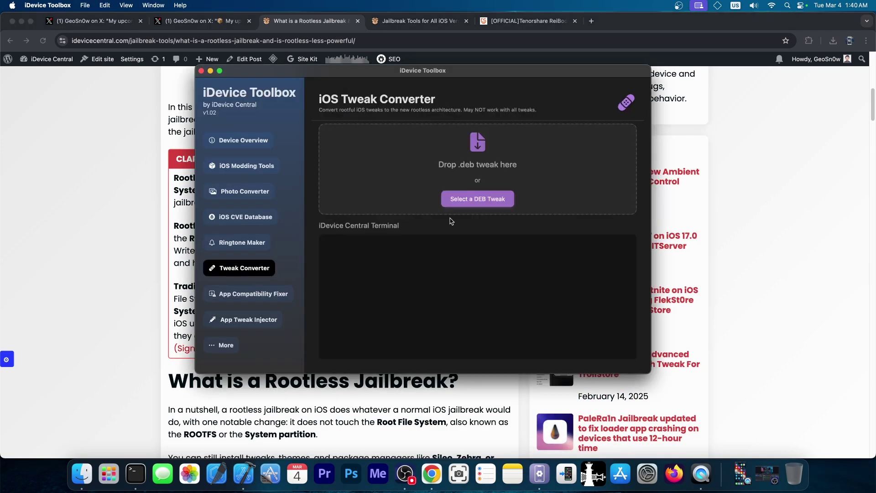
{"action": "left_click", "coordinate": [128, 204]}
{"action": "scroll", "coordinate": [119, 196], "scroll_direction": "up", "scroll_amount": 8}
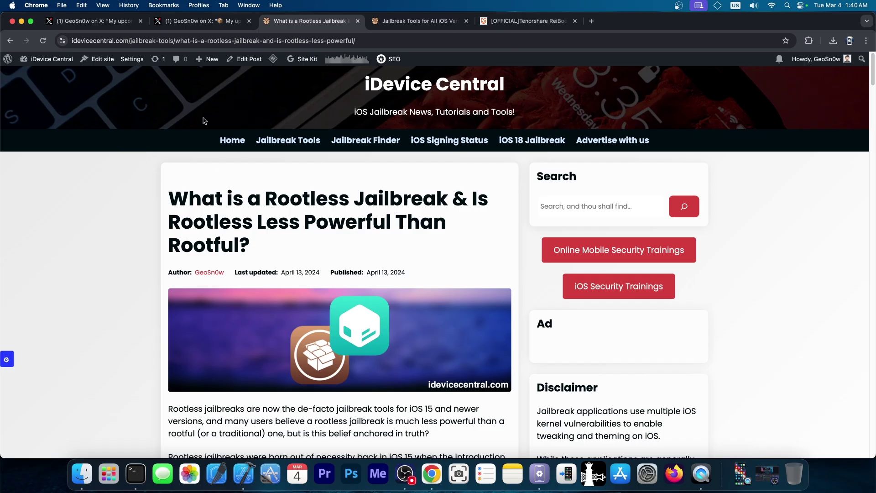
{"action": "key", "text": "super+m"}
- Shift the toolbox left, select the NoBetaExpiredAlert .deb, and show then hide the QuickTime iPhone mirror
{"action": "left_click_drag", "start_coordinate": [520, 73], "coordinate": [434, 74]}
{"action": "left_click", "coordinate": [729, 473]}
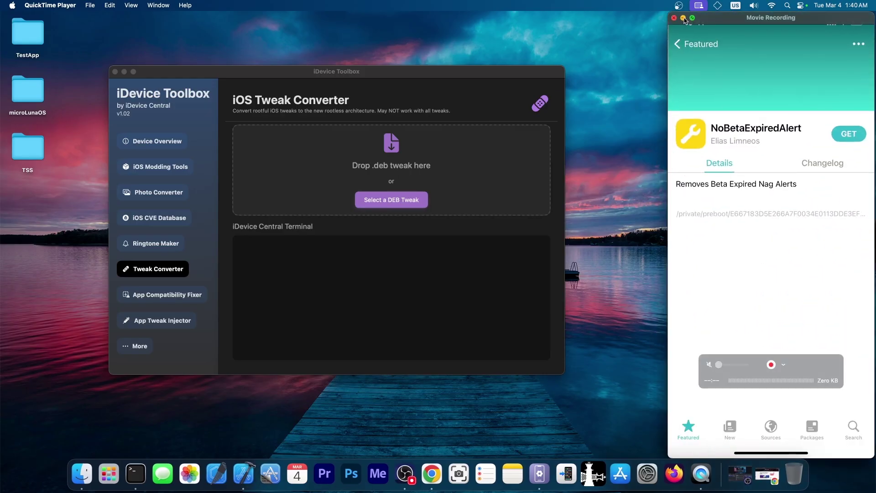
{"action": "left_click", "coordinate": [683, 18]}
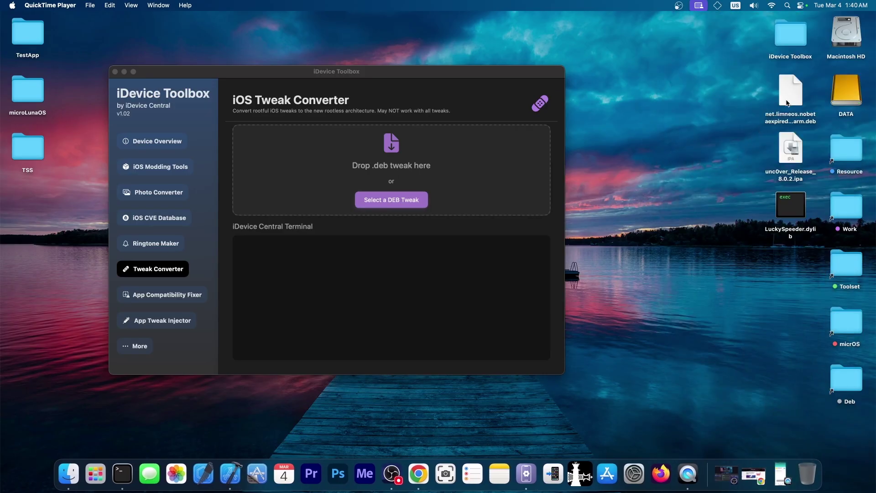
{"action": "left_click", "coordinate": [788, 97]}
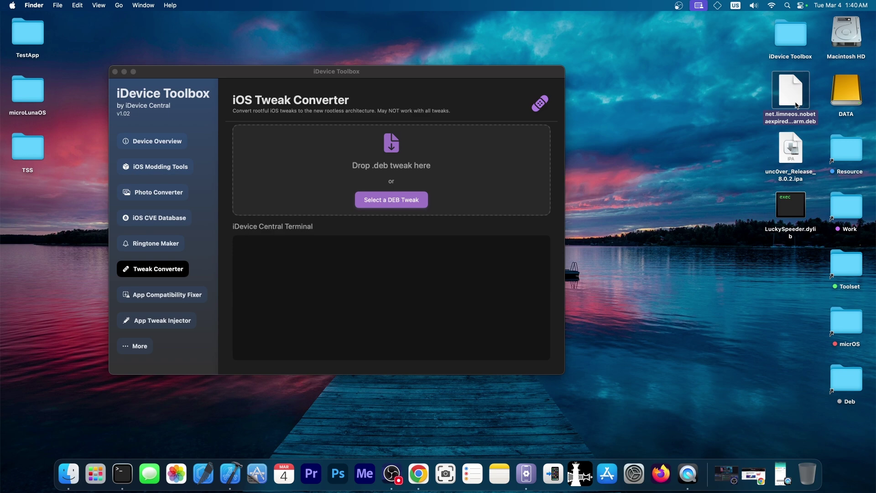
{"action": "left_click", "coordinate": [782, 474]}
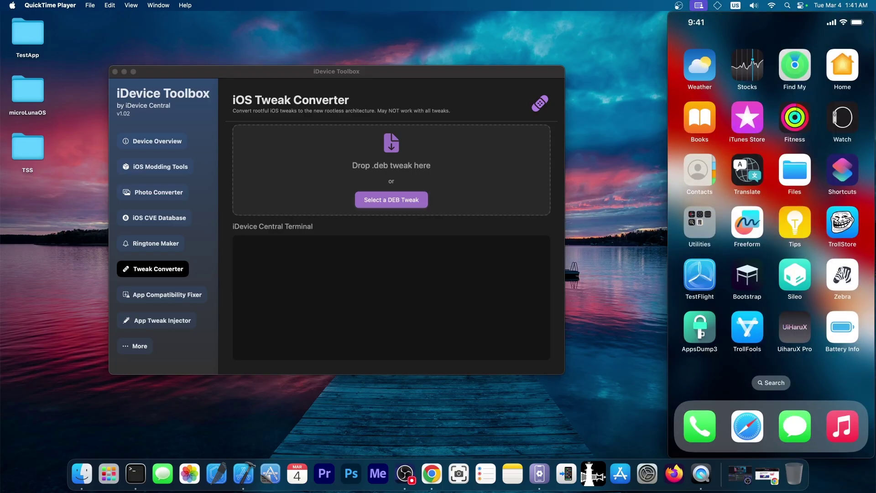
{"action": "mouse_move", "coordinate": [720, 22]}
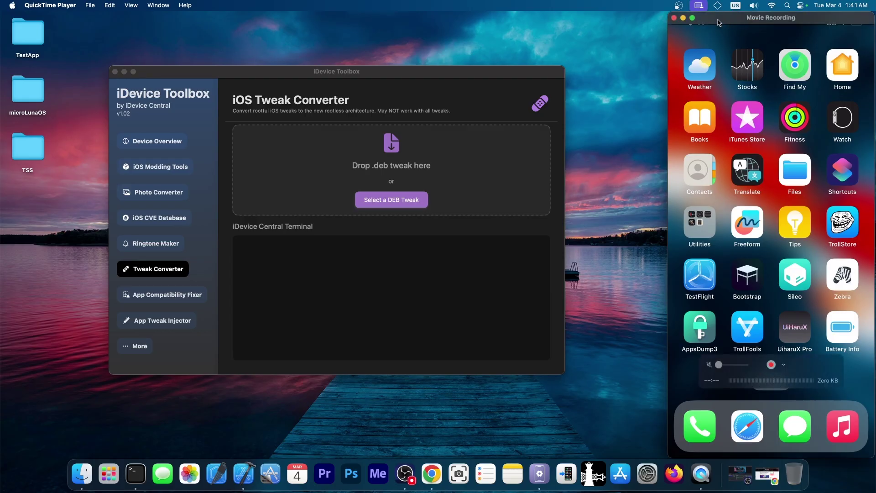
{"action": "left_click", "coordinate": [683, 18]}
- Drop the NoBetaExpiredAlert .deb onto the Tweak Converter and convert it to rootless
{"action": "left_click_drag", "start_coordinate": [333, 71], "coordinate": [426, 77]}
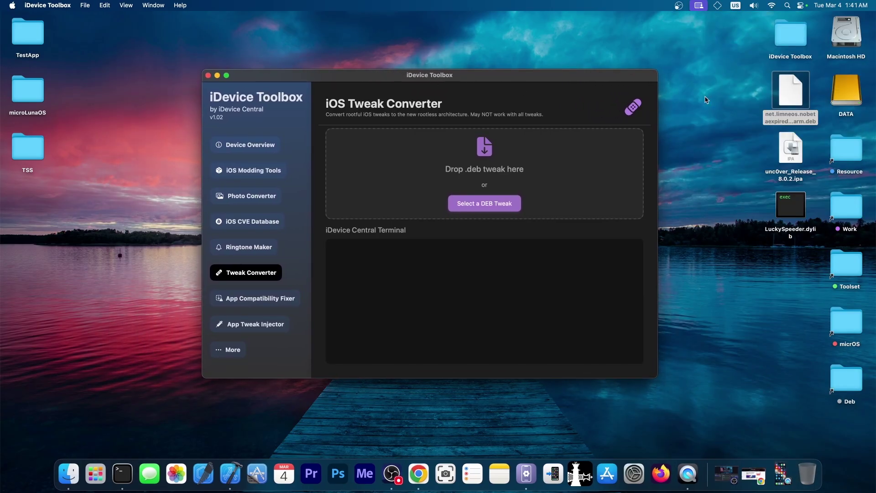
{"action": "left_click_drag", "start_coordinate": [787, 96], "coordinate": [486, 145]}
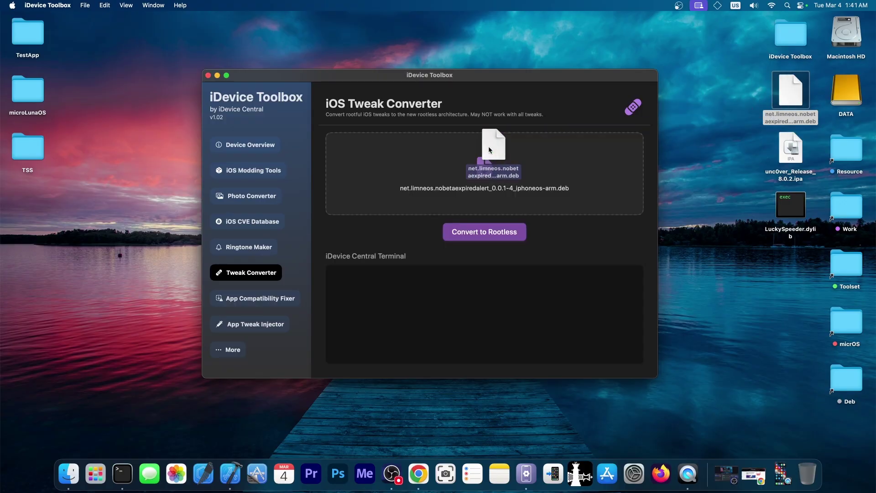
{"action": "left_click", "coordinate": [498, 235]}
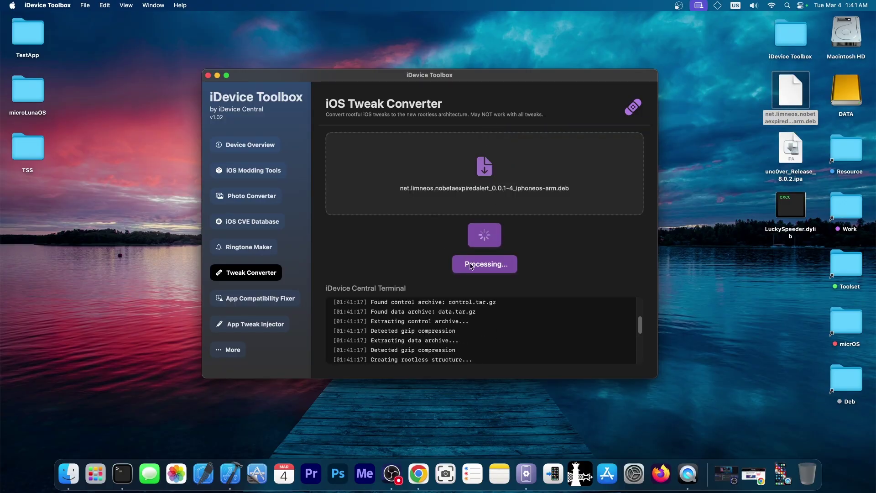
- Scroll through the conversion log and select the new iphoneos-arm64 .deb on the desktop
{"action": "scroll", "coordinate": [399, 325], "scroll_direction": "up", "scroll_amount": 5}
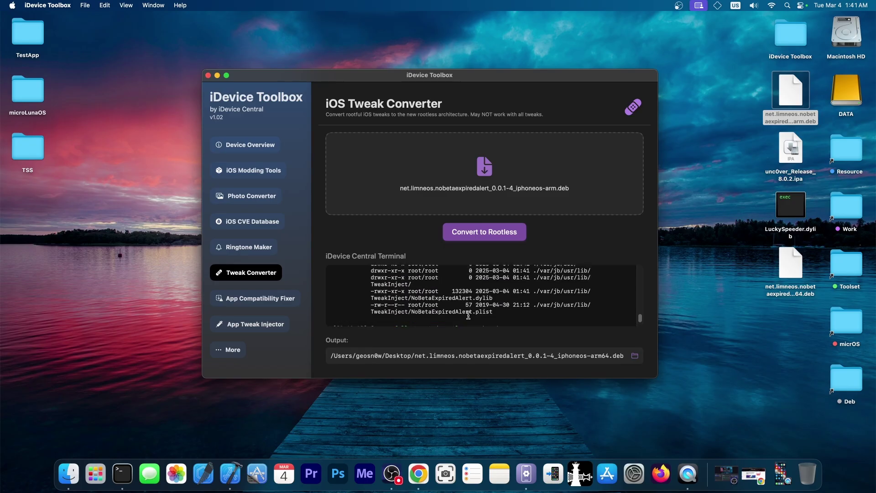
{"action": "scroll", "coordinate": [469, 315], "scroll_direction": "up", "scroll_amount": 4}
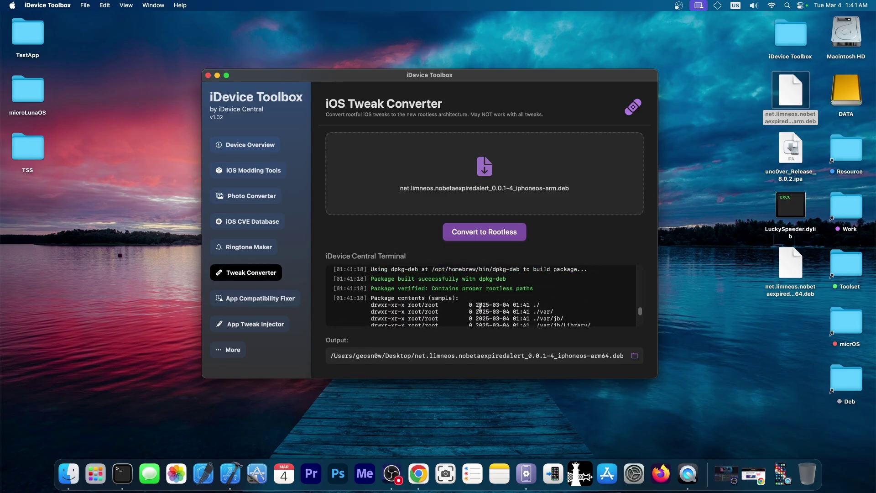
{"action": "scroll", "coordinate": [480, 306], "scroll_direction": "up", "scroll_amount": 4}
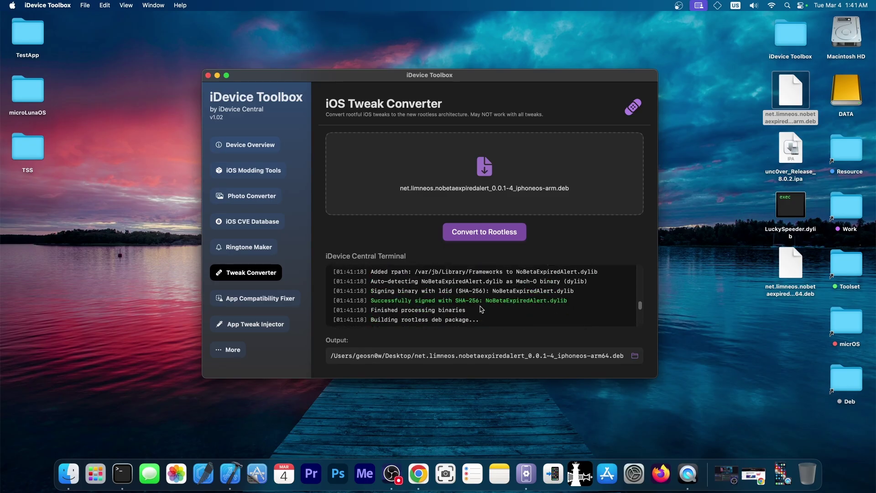
{"action": "scroll", "coordinate": [481, 309], "scroll_direction": "up", "scroll_amount": 6}
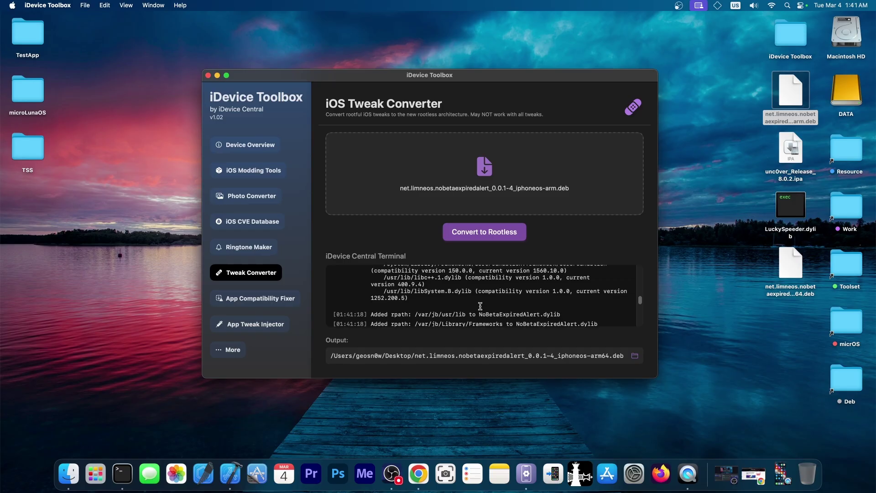
{"action": "scroll", "coordinate": [481, 306], "scroll_direction": "down", "scroll_amount": 10}
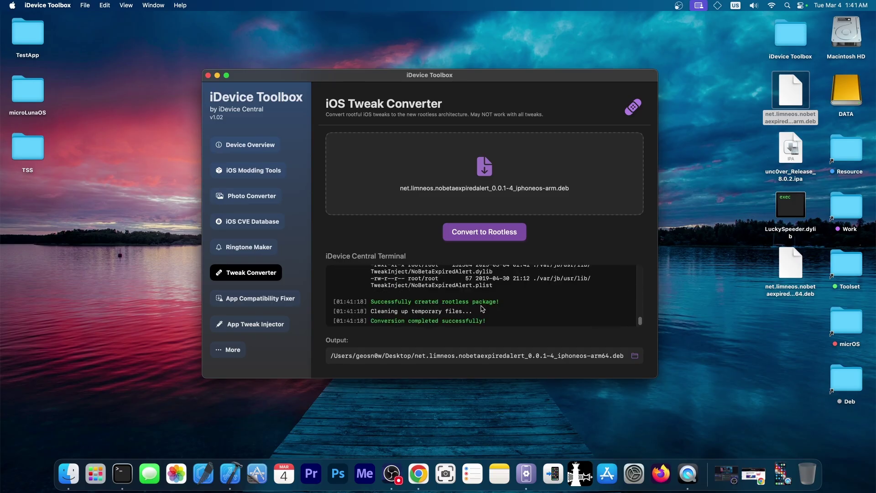
{"action": "left_click", "coordinate": [782, 267]}
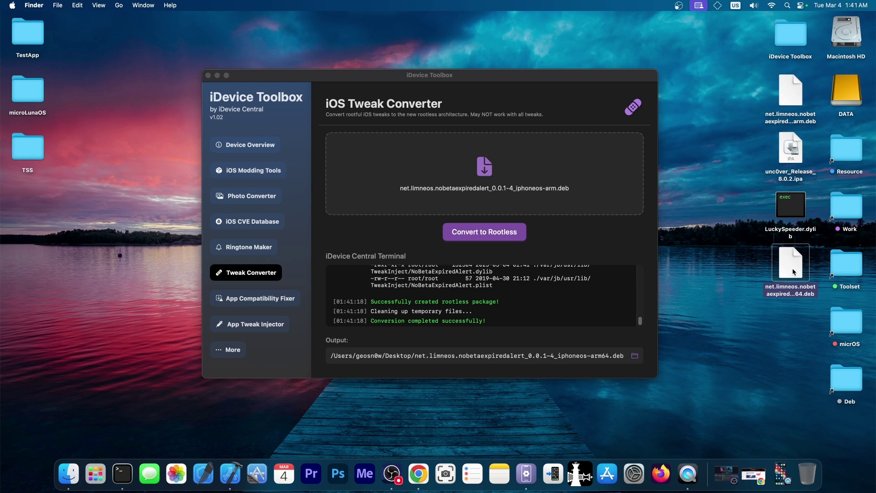
- AirDrop the rootless .deb to the iPhone, then minimize the mirror and open App Compatibility Fixer
{"action": "right_click", "coordinate": [793, 272]}
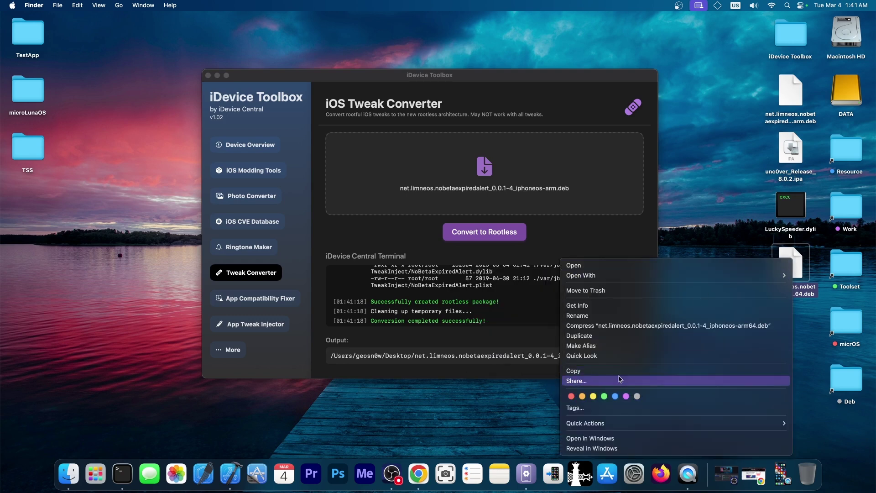
{"action": "left_click", "coordinate": [592, 371]}
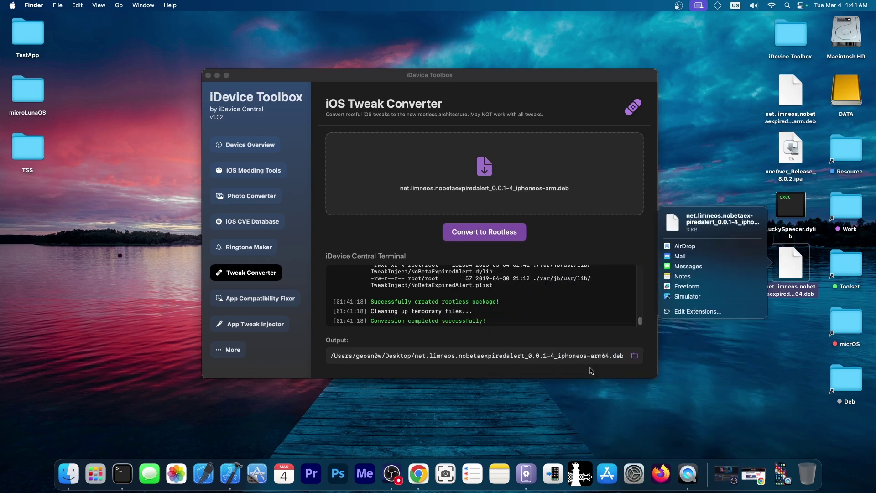
{"action": "left_click", "coordinate": [685, 246]}
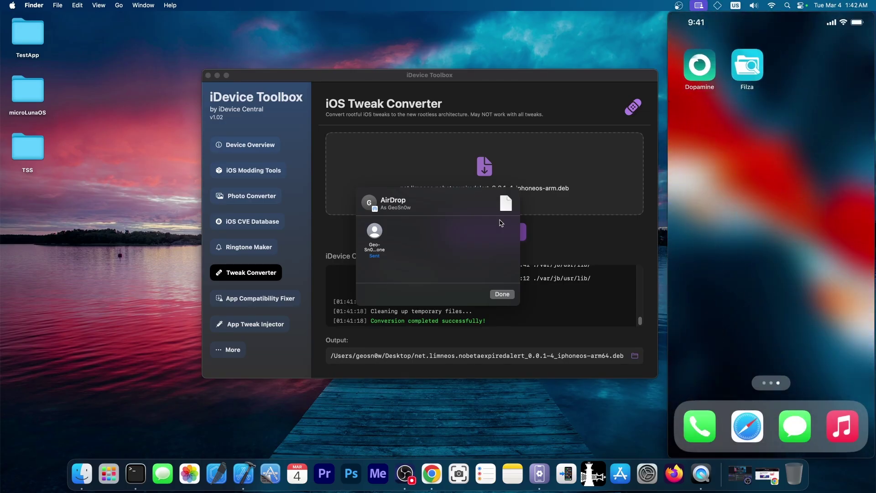
{"action": "left_click", "coordinate": [509, 293]}
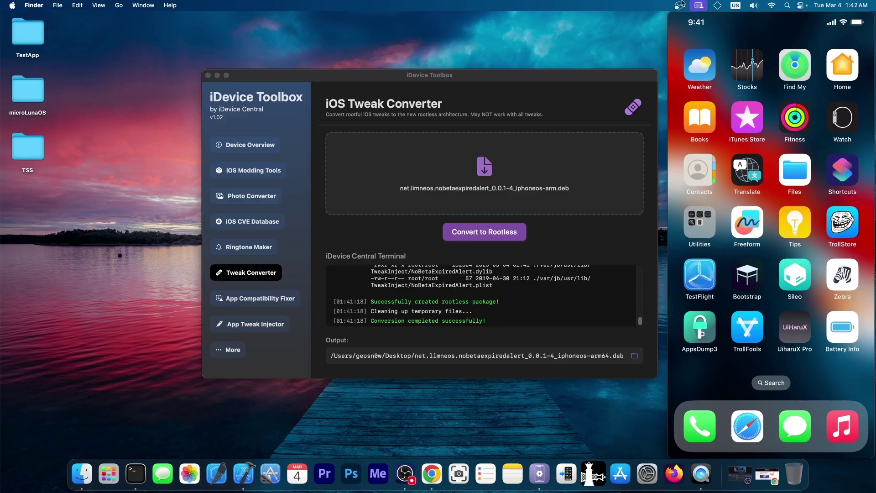
{"action": "left_click", "coordinate": [683, 21]}
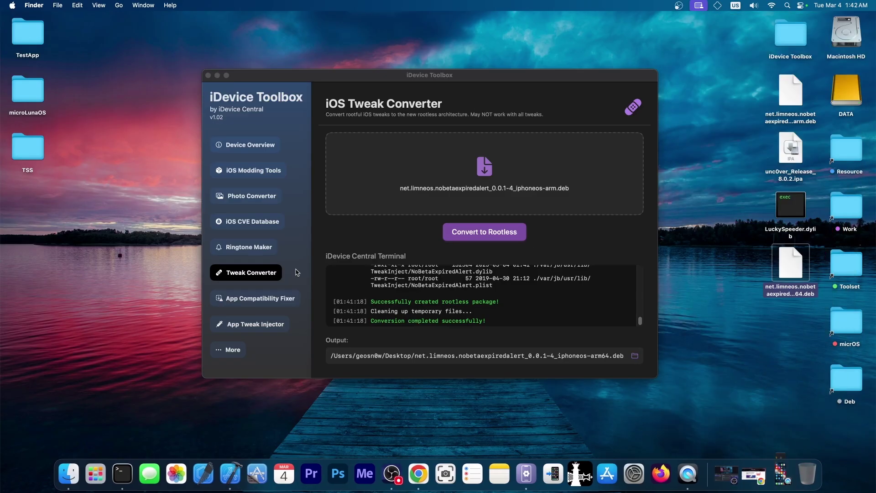
{"action": "left_click", "coordinate": [279, 299]}
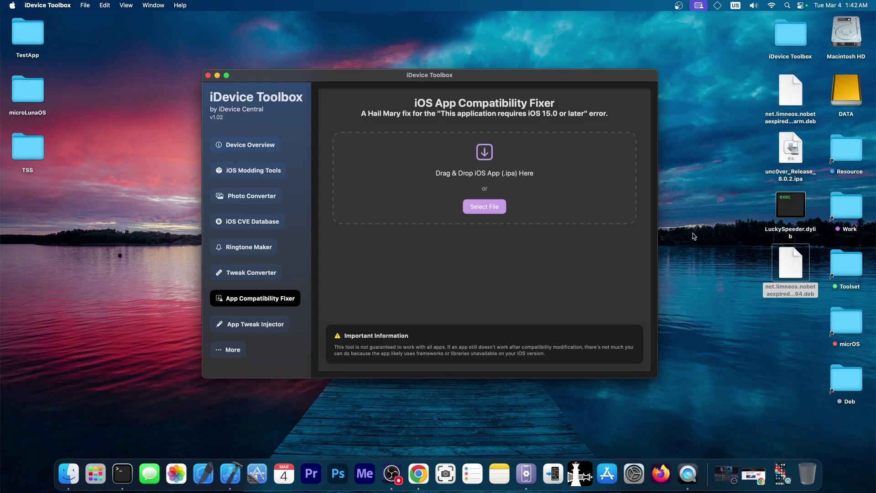
- Drop unc0ver_Release_8.0.2.ipa into the fixer and save unc0ver_Release_8.0.2_compatibilityFix.ipa to the Desktop
{"action": "left_click_drag", "start_coordinate": [791, 157], "coordinate": [485, 157]}
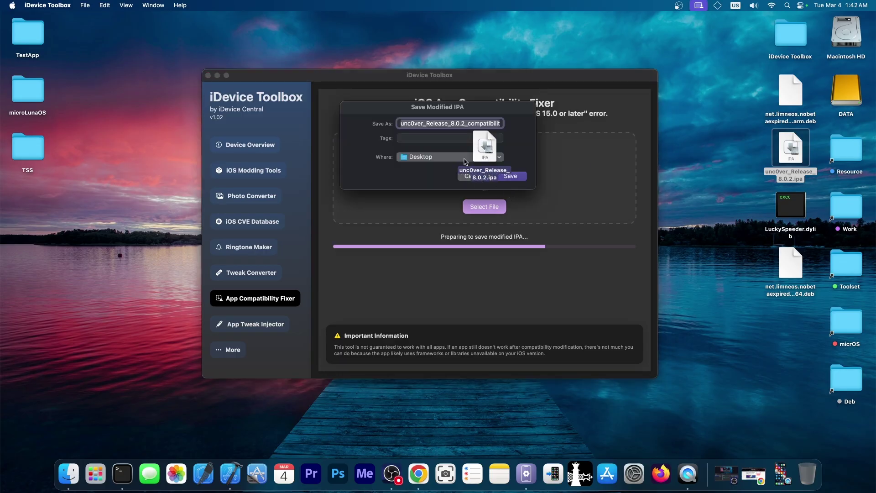
{"action": "left_click", "coordinate": [511, 176]}
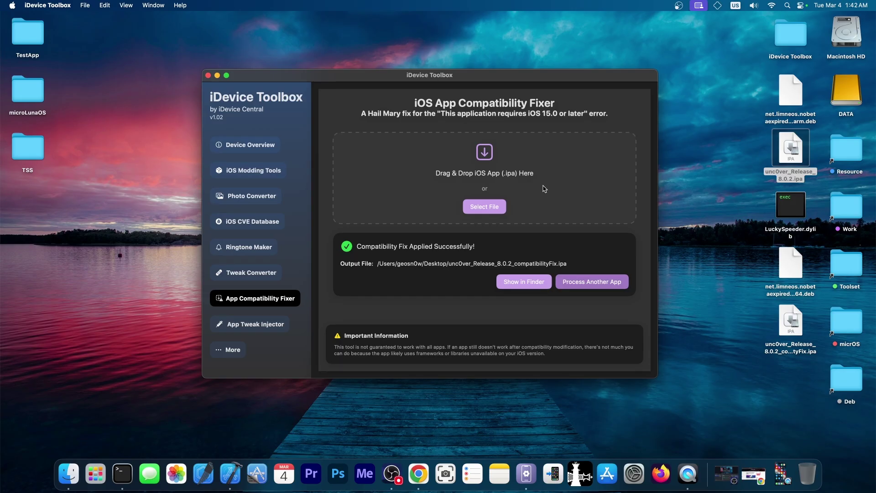
{"action": "left_click", "coordinate": [275, 326]}
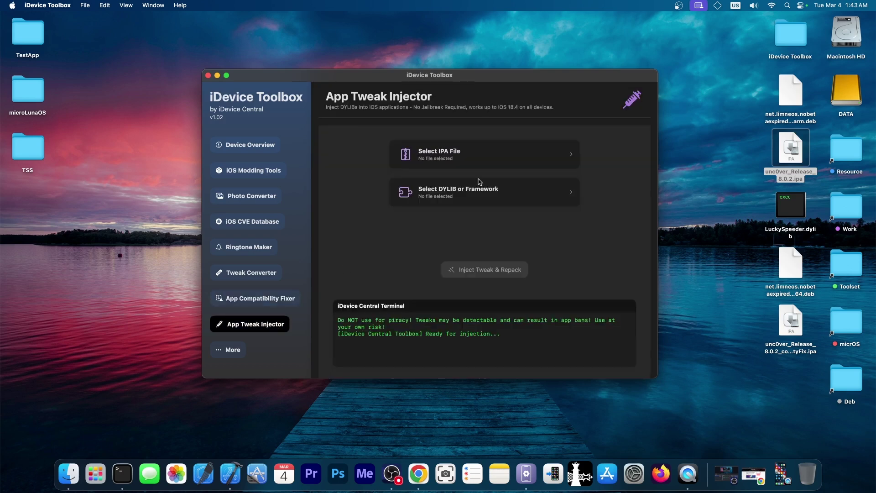
- Select unc0ver_Release_8.0.2.ipa as the target app and LuckySpeeder.dylib as the tweak
{"action": "left_click", "coordinate": [482, 161]}
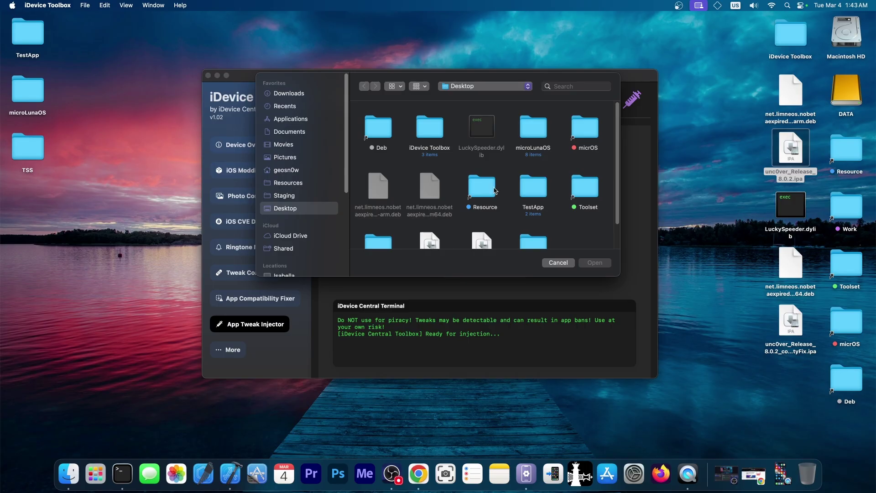
{"action": "scroll", "coordinate": [495, 191], "scroll_direction": "down", "scroll_amount": 2}
{"action": "double_click", "coordinate": [482, 197]}
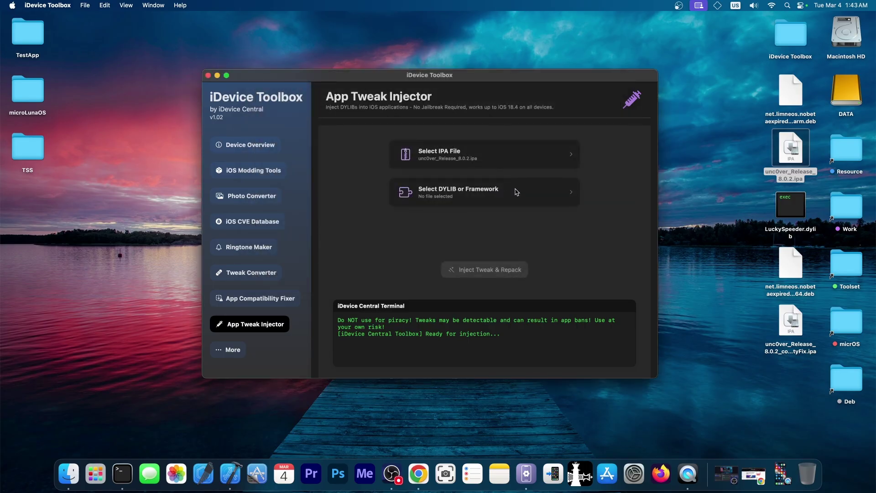
{"action": "left_click", "coordinate": [797, 196]}
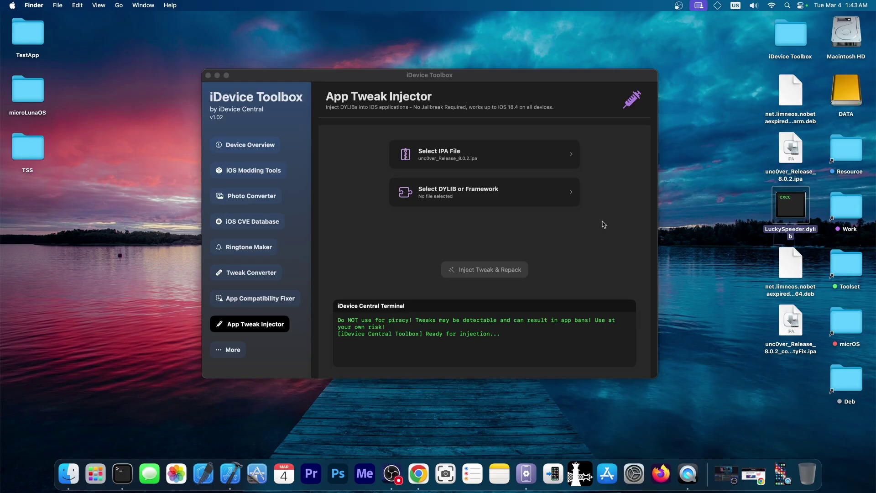
{"action": "left_click", "coordinate": [571, 203]}
{"action": "scroll", "coordinate": [506, 136], "scroll_direction": "down", "scroll_amount": 2}
{"action": "double_click", "coordinate": [501, 115]}
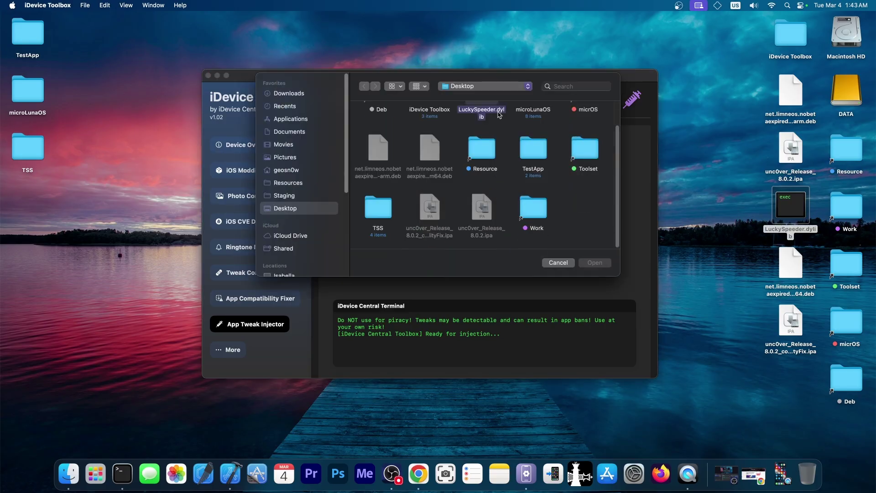
- Inject and repack, saving unc0ver_Release_8.0.2_tweaked.ipa to the Desktop
{"action": "left_click", "coordinate": [497, 268]}
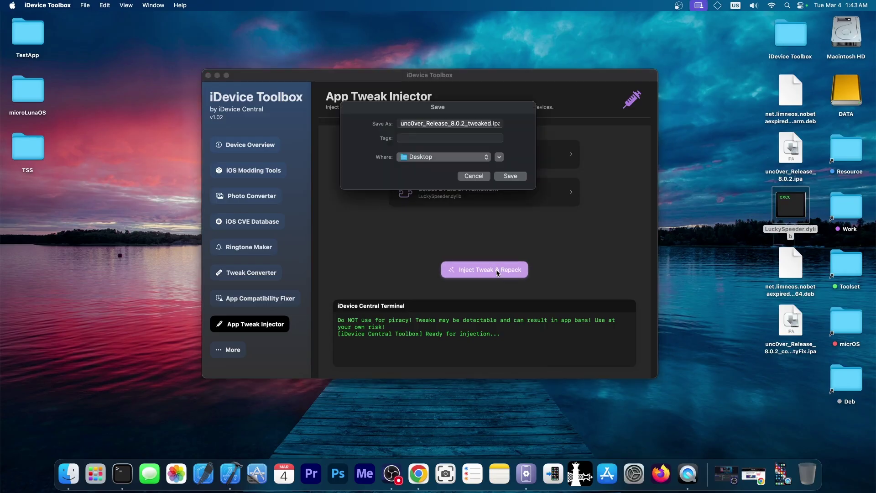
{"action": "left_click", "coordinate": [507, 178]}
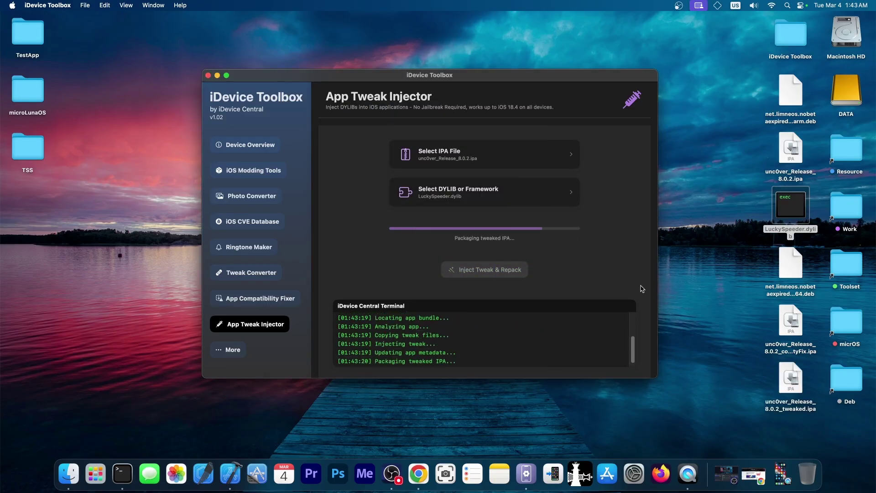
{"action": "left_click", "coordinate": [452, 296]}
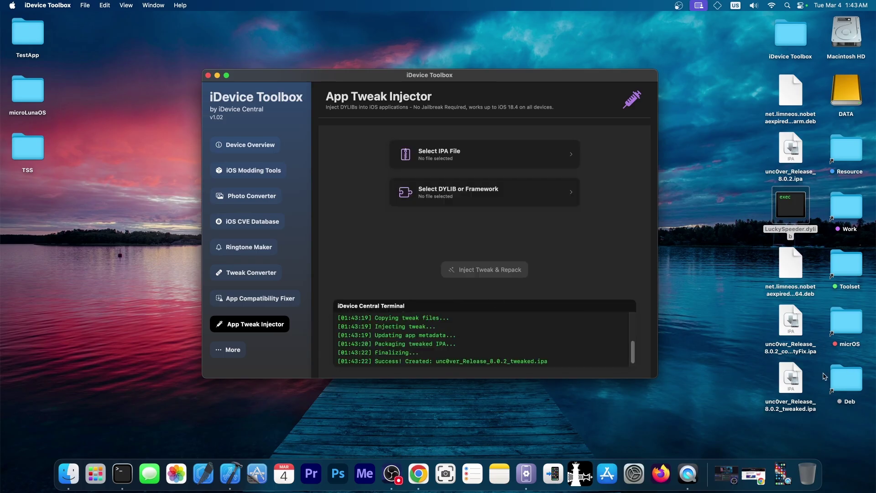
- Share unc0ver_Release_8.0.2_tweaked.ipa via AirDrop to the iPhone and click Done when finished
{"action": "right_click", "coordinate": [801, 379]}
{"action": "left_click", "coordinate": [670, 380]}
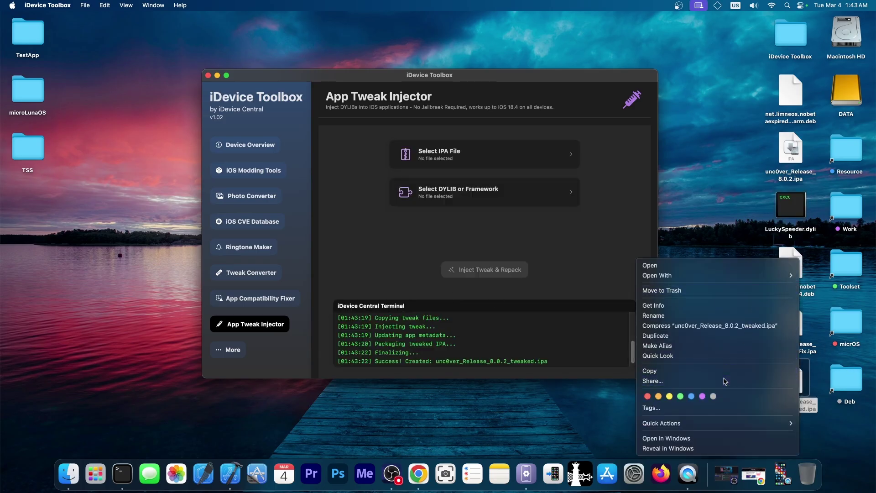
{"action": "left_click", "coordinate": [675, 362]}
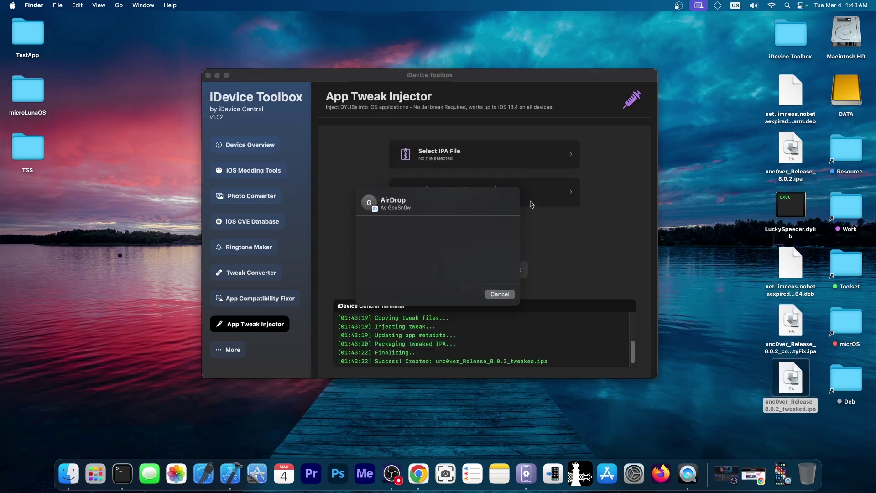
{"action": "left_click", "coordinate": [375, 232]}
{"action": "left_click", "coordinate": [781, 475]}
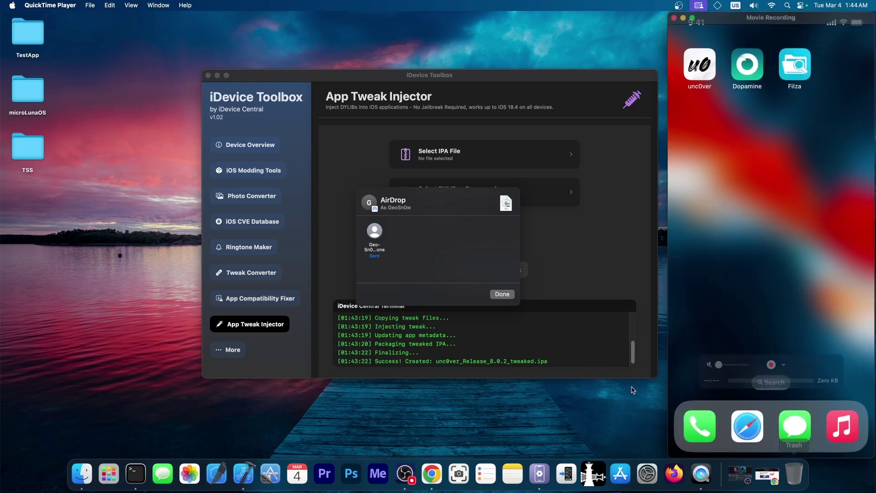
{"action": "left_click", "coordinate": [502, 294]}
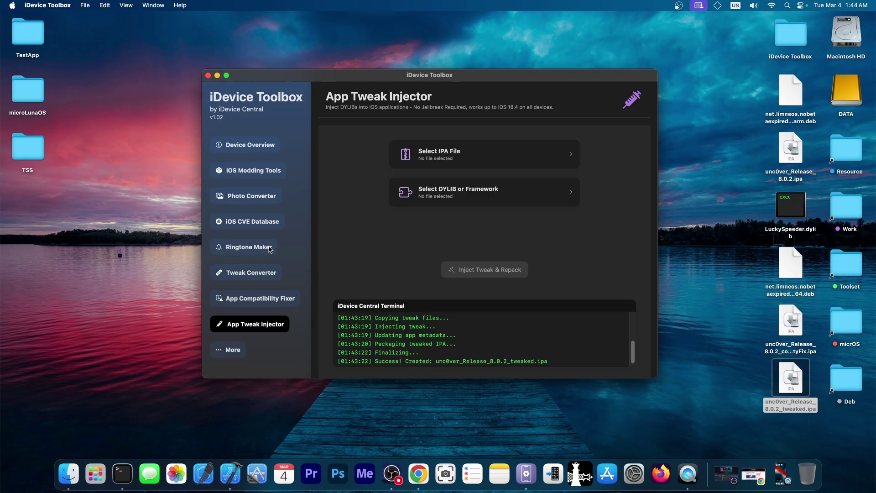
- Visit Ringtone Maker, Photo Converter (Format kept JPEG) and Device Overview, then minimize the toolbox
{"action": "left_click", "coordinate": [270, 249]}
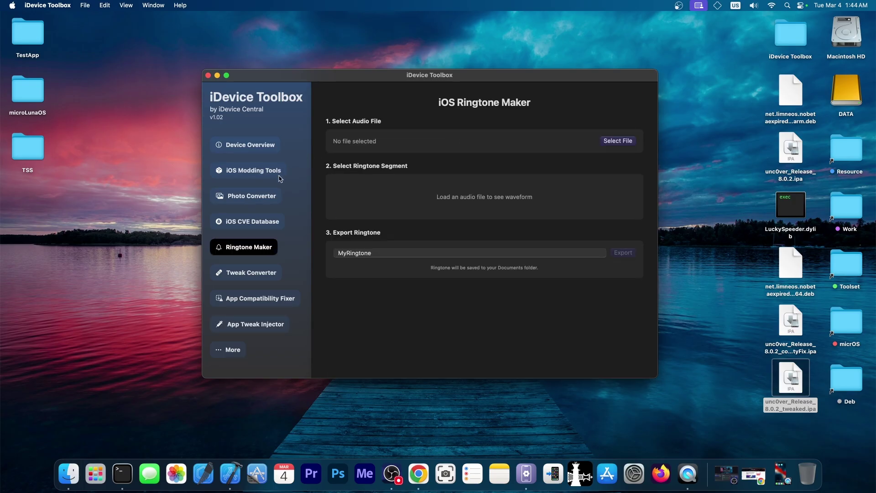
{"action": "left_click", "coordinate": [272, 196]}
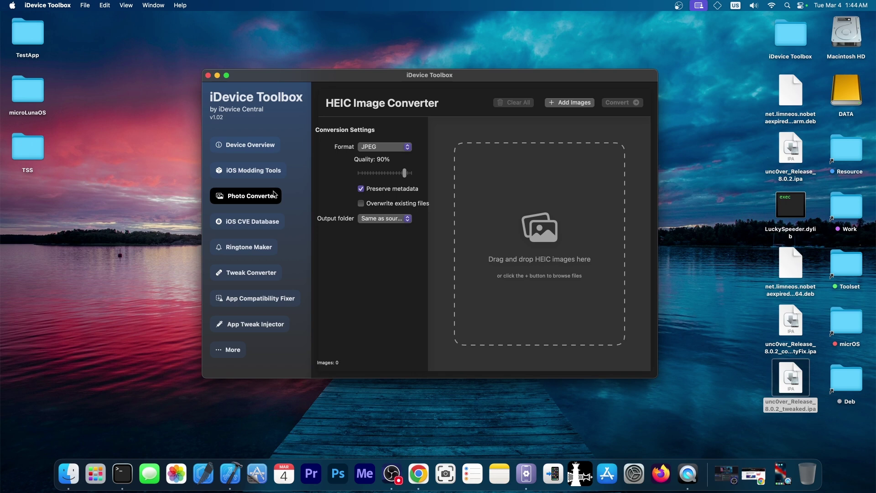
{"action": "left_click", "coordinate": [372, 147]}
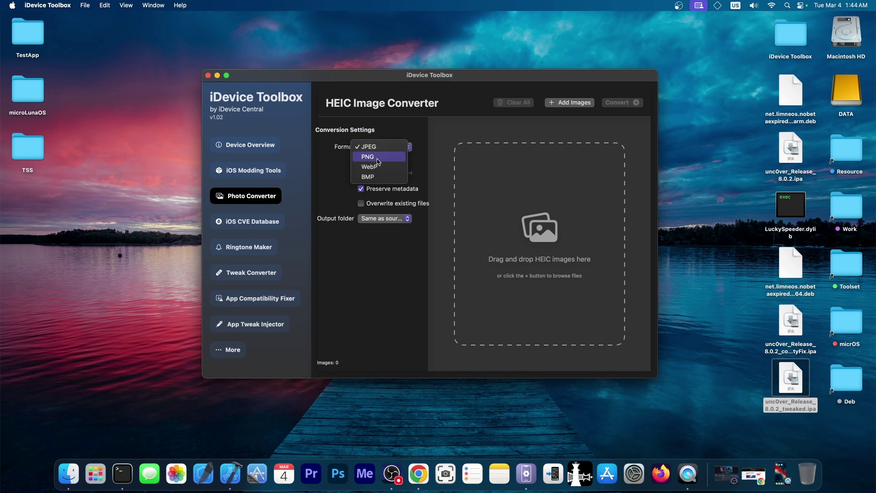
{"action": "left_click", "coordinate": [377, 246]}
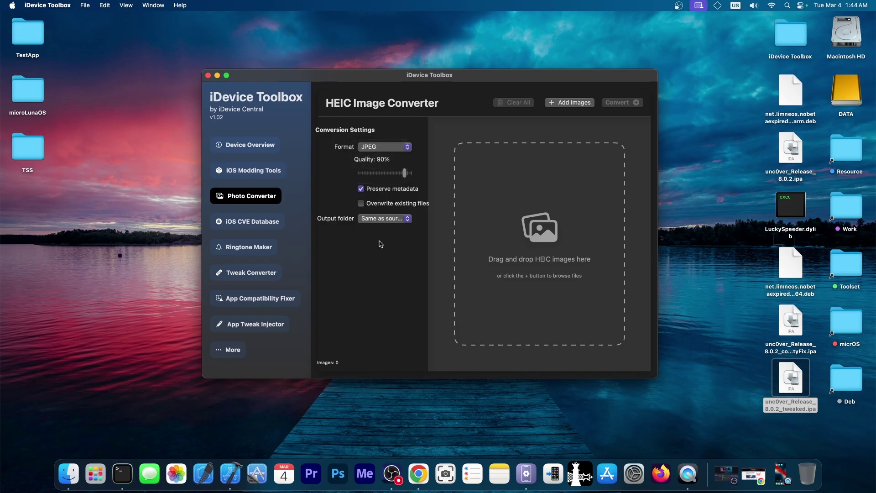
{"action": "left_click", "coordinate": [255, 152]}
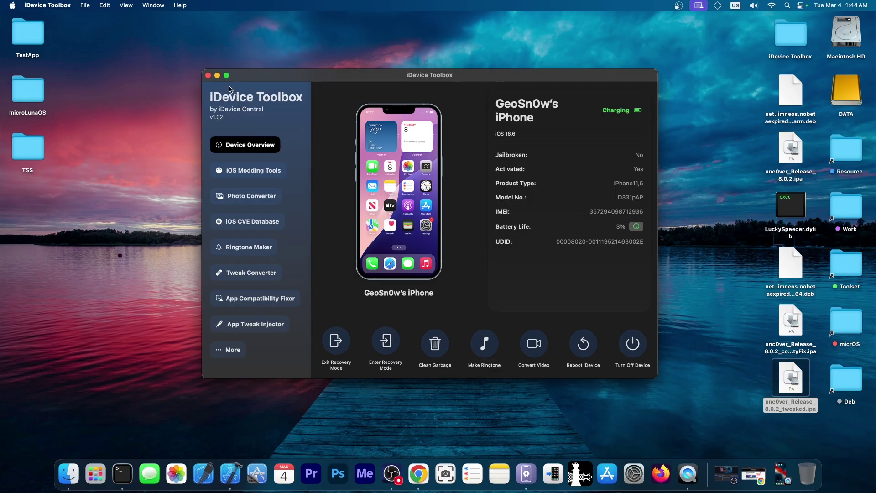
{"action": "left_click", "coordinate": [217, 76]}
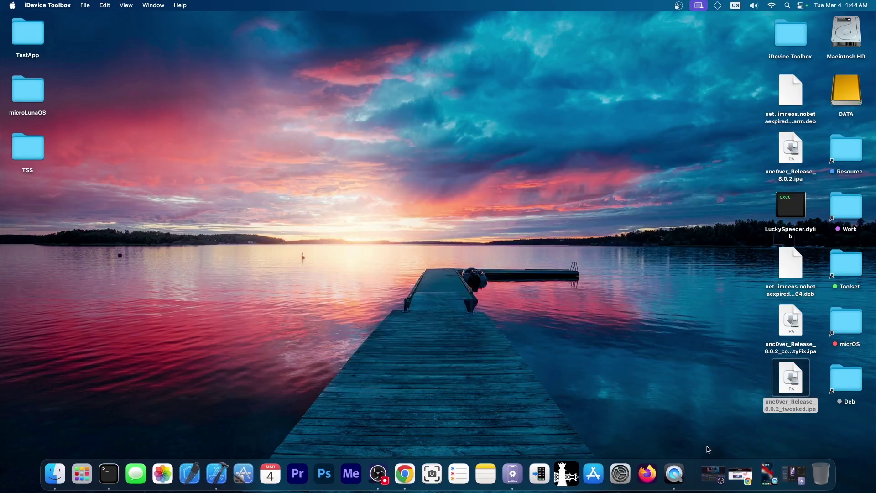
- Restore Chrome to the iDevice Central home page, then switch to the Tenorshare ReiBoot tab
{"action": "left_click", "coordinate": [745, 475]}
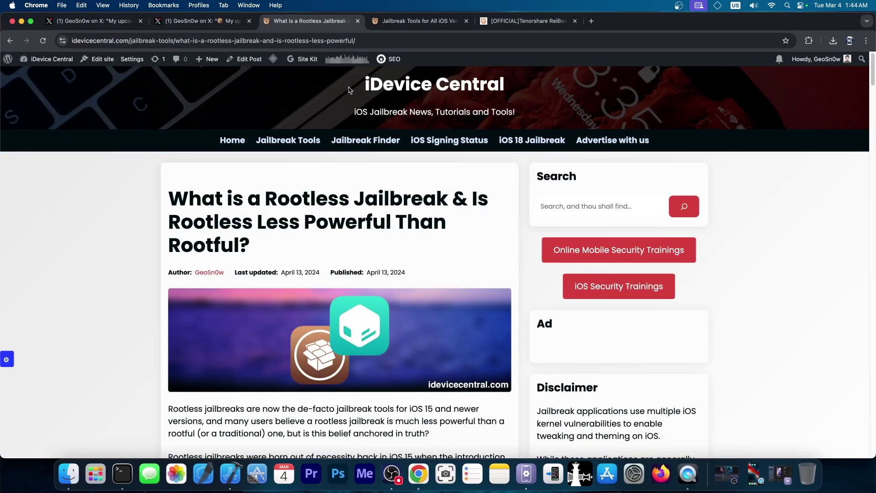
{"action": "left_click", "coordinate": [382, 88]}
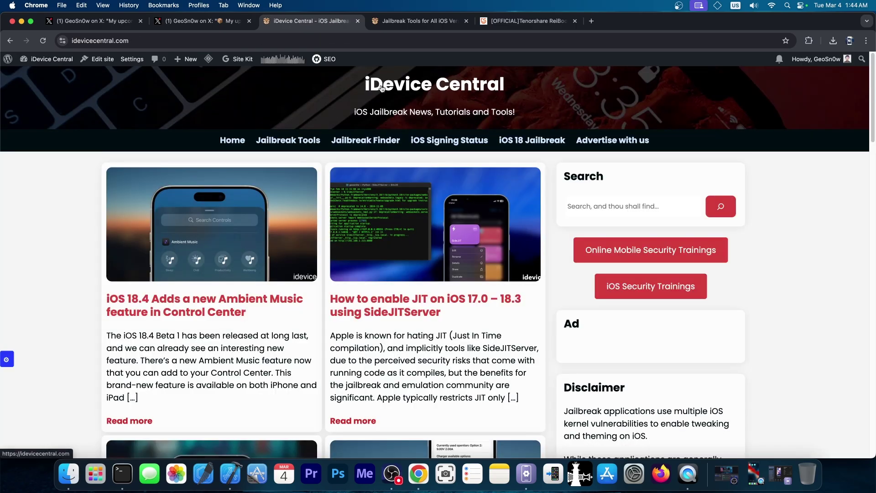
{"action": "left_click", "coordinate": [547, 21]}
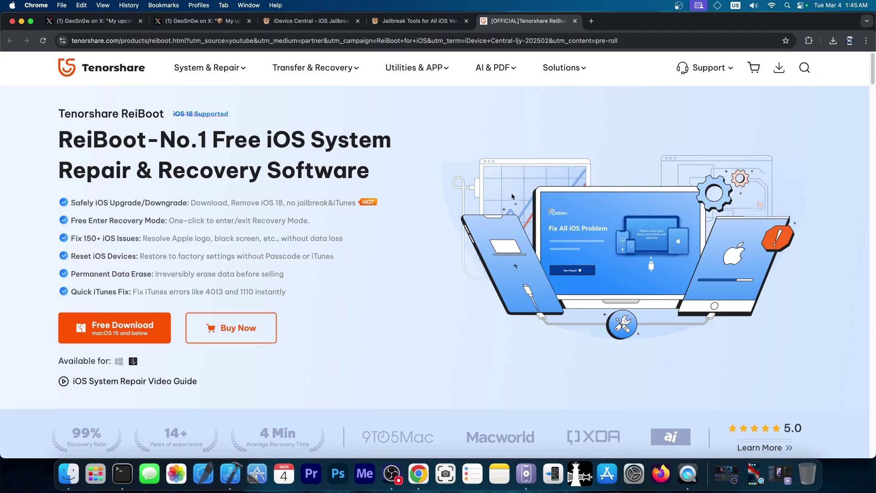
- Show the ReiBoot page's 150+ iOS issue-repair section, then minimize Chrome to the desktop
{"action": "scroll", "coordinate": [510, 193], "scroll_direction": "down", "scroll_amount": 10}
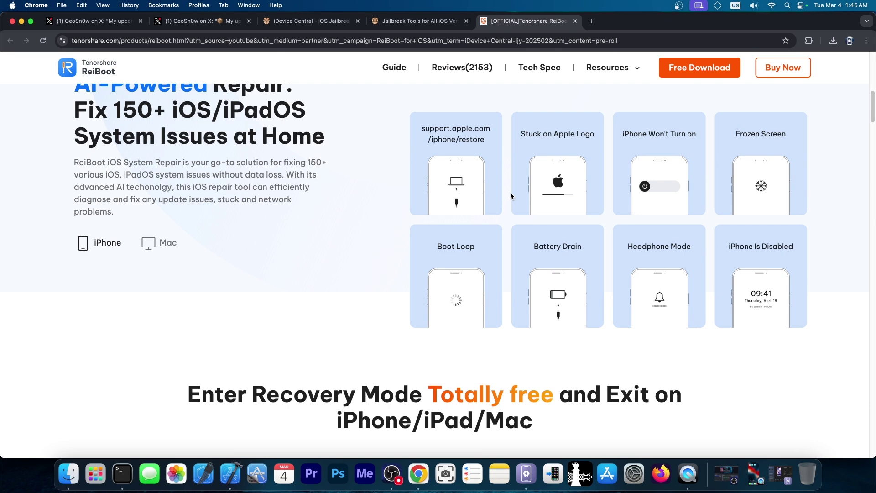
{"action": "scroll", "coordinate": [510, 192], "scroll_direction": "up", "scroll_amount": 10}
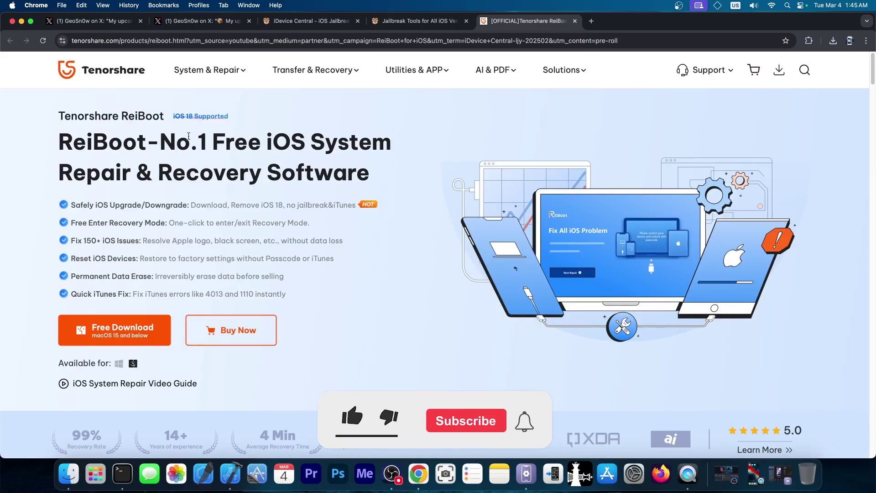
{"action": "left_click", "coordinate": [22, 21]}
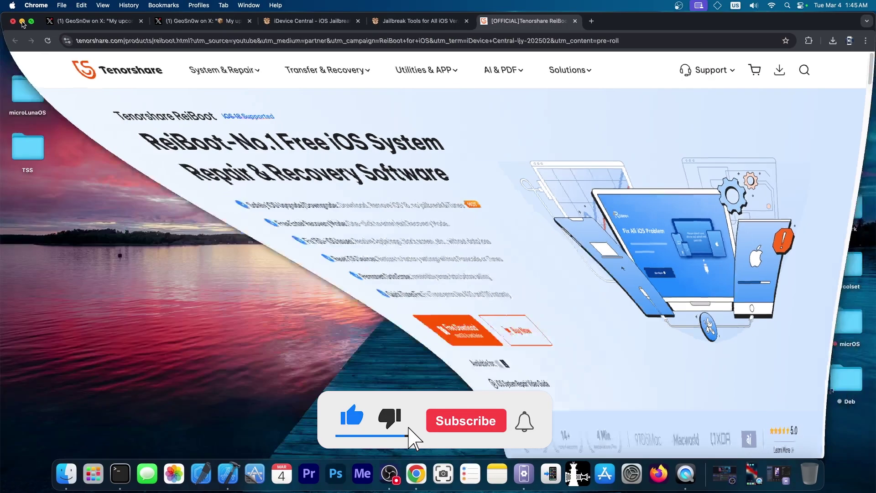